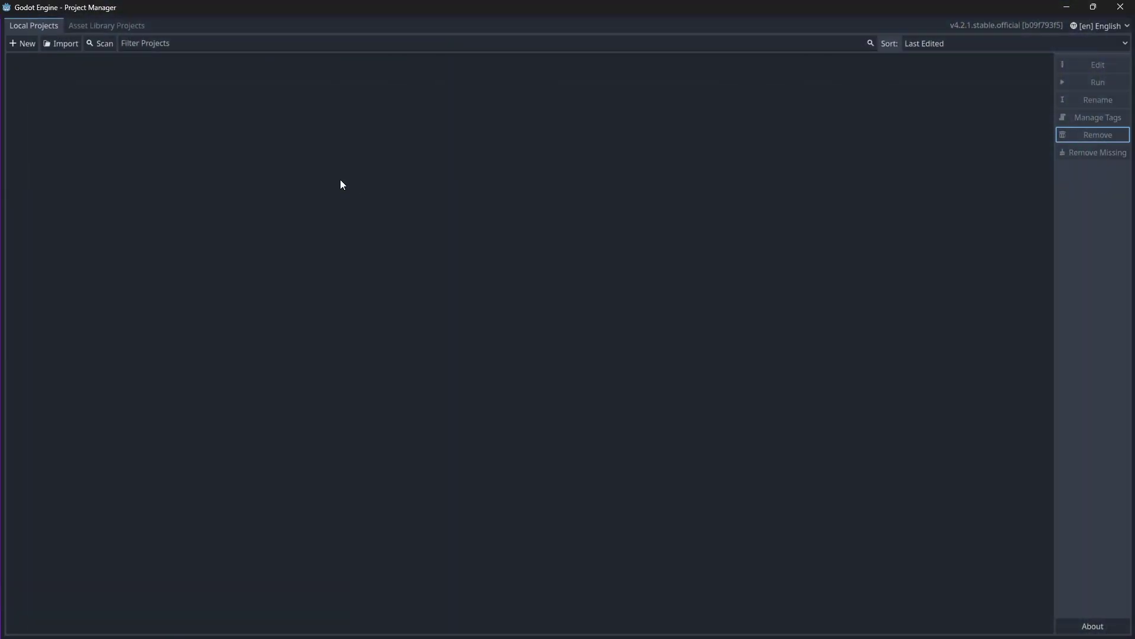
Start a new project named CharacterCreator and create its own folder under E:/.
left_click(22, 43)
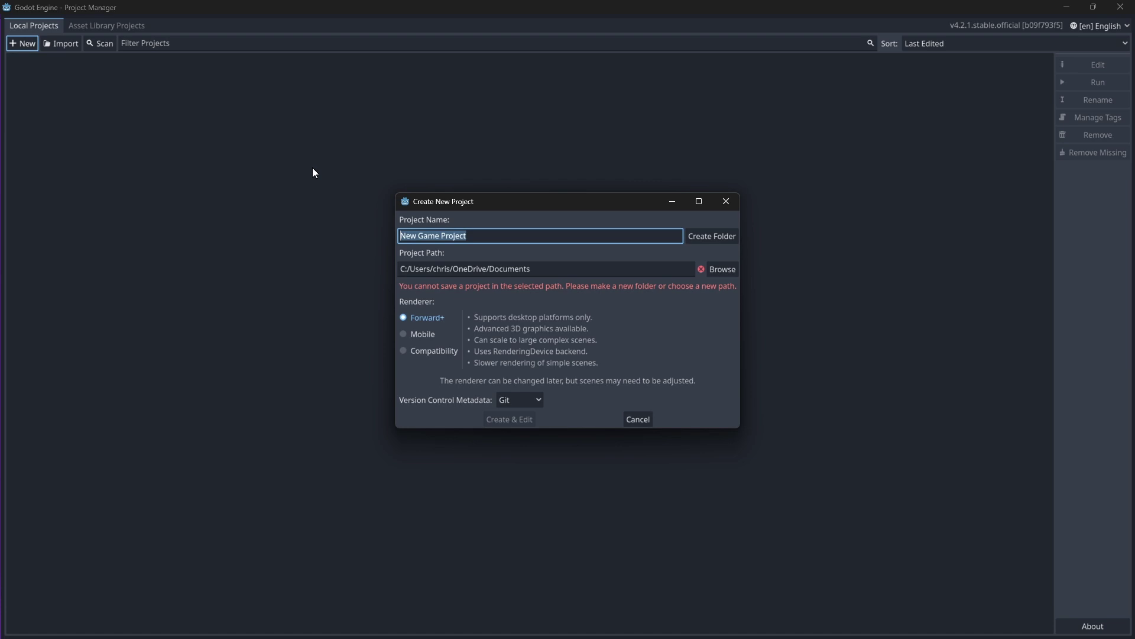
type("Chara")
type("cterCreator")
left_click(717, 271)
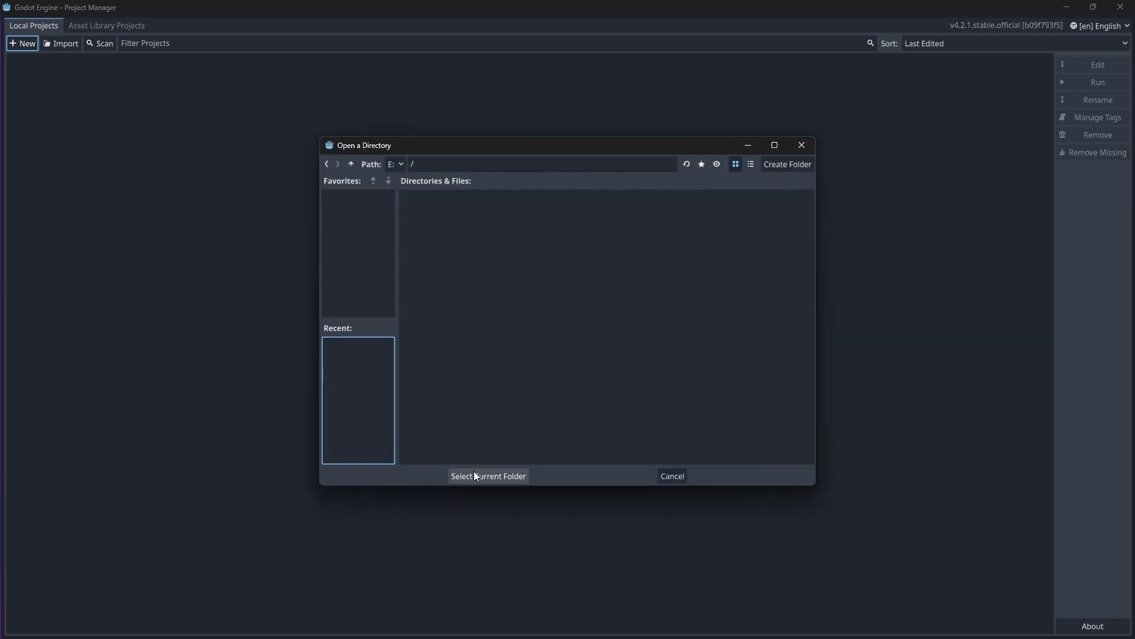
left_click(474, 474)
left_click(700, 237)
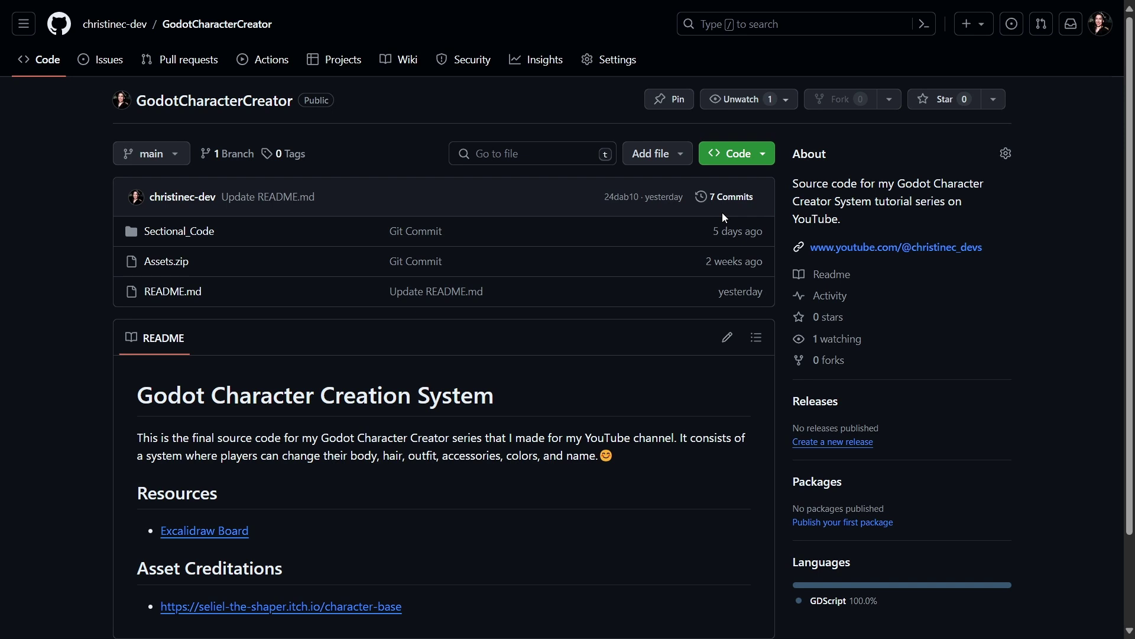
scroll(925, 155, "down", 1)
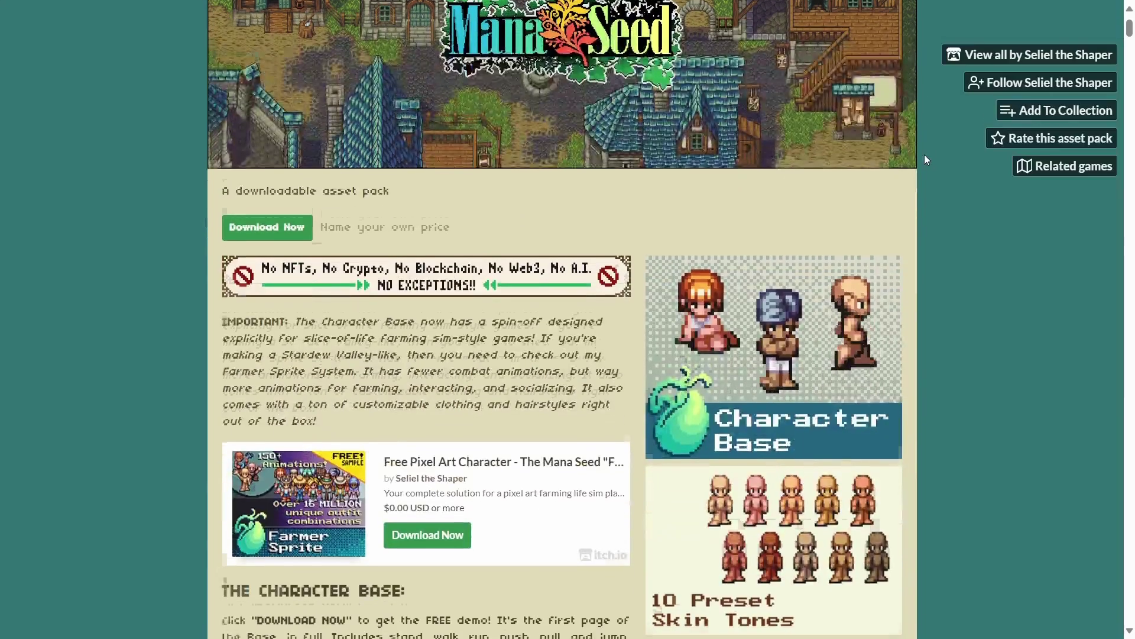
scroll(925, 155, "down", 1)
scroll(924, 159, "down", 1)
scroll(924, 159, "down", 2)
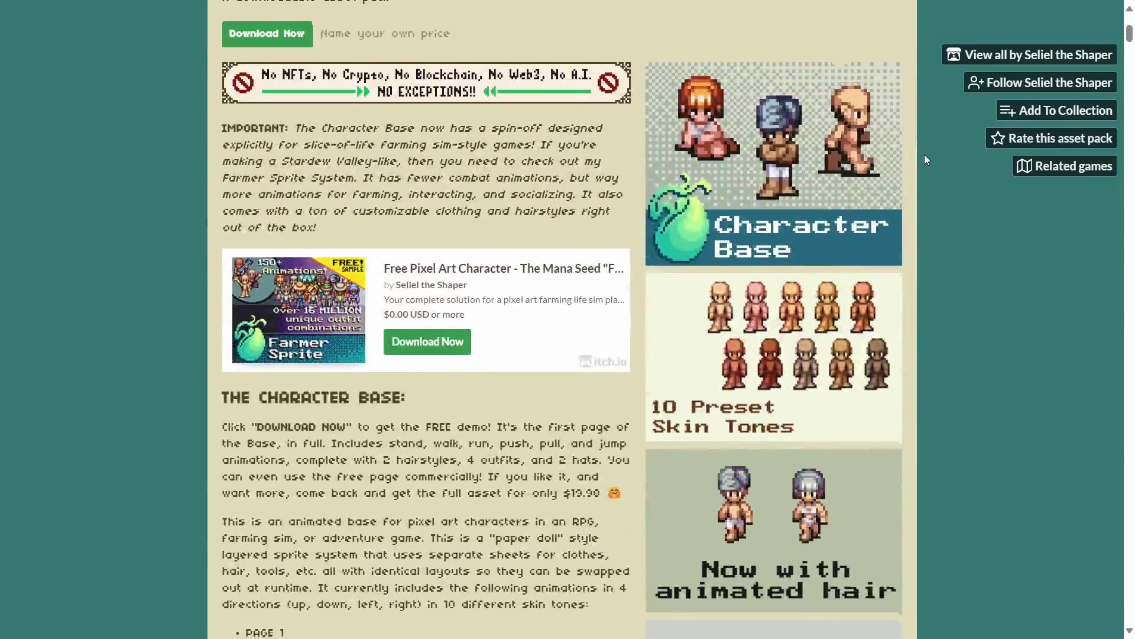
scroll(924, 159, "down", 1)
scroll(925, 158, "down", 1)
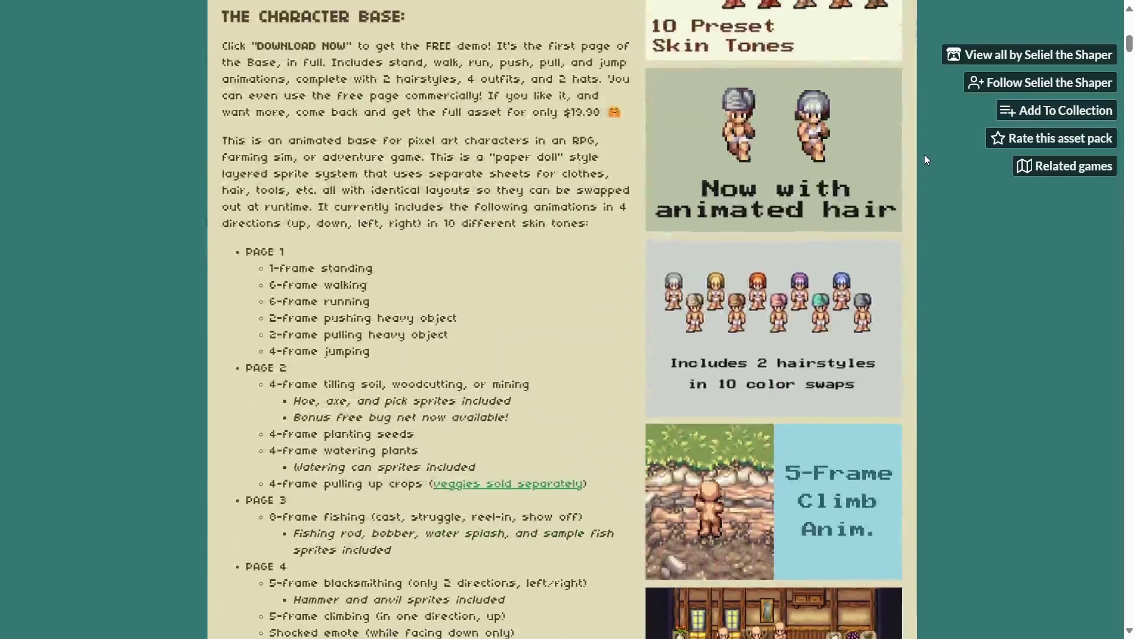
scroll(925, 159, "down", 1)
scroll(924, 159, "down", 2)
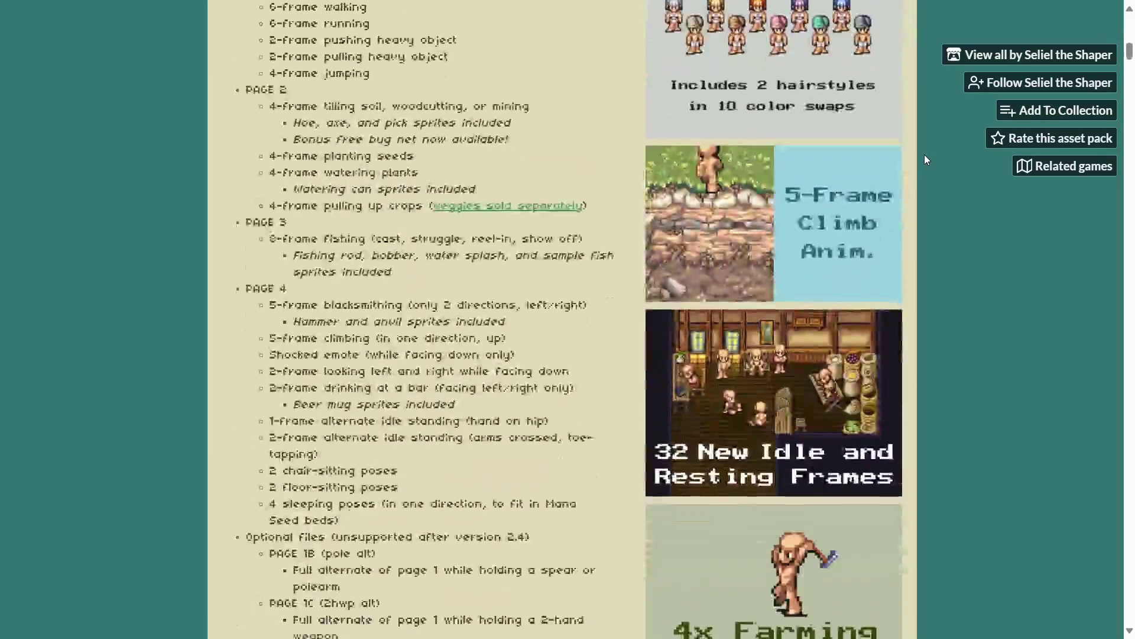
scroll(925, 159, "down", 2)
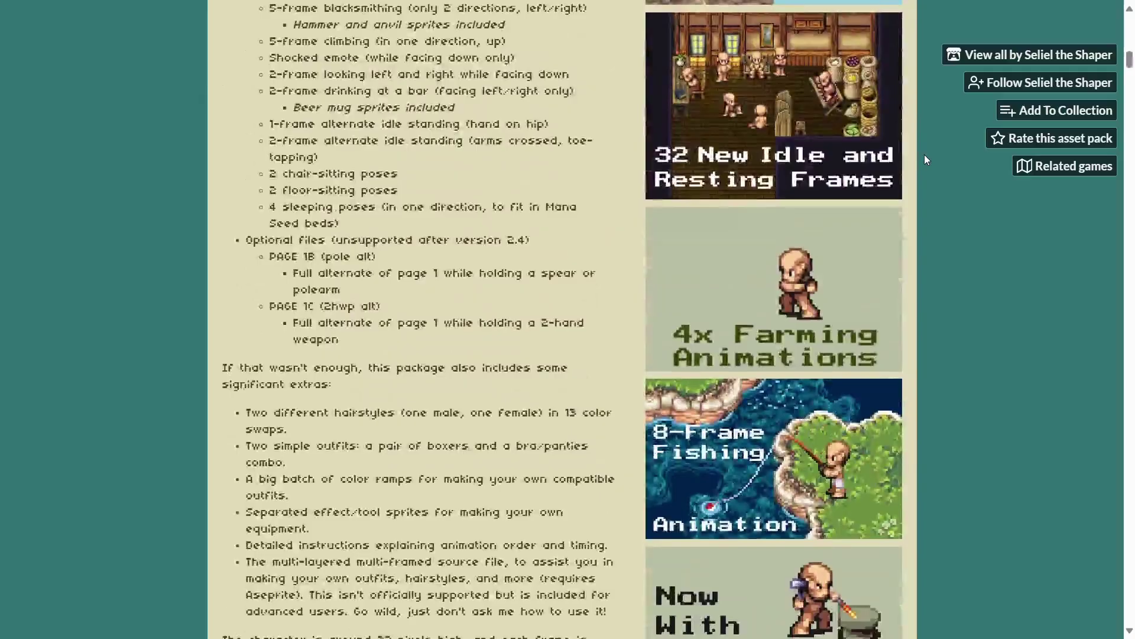
scroll(925, 159, "down", 2)
scroll(925, 159, "down", 1)
scroll(924, 160, "down", 1)
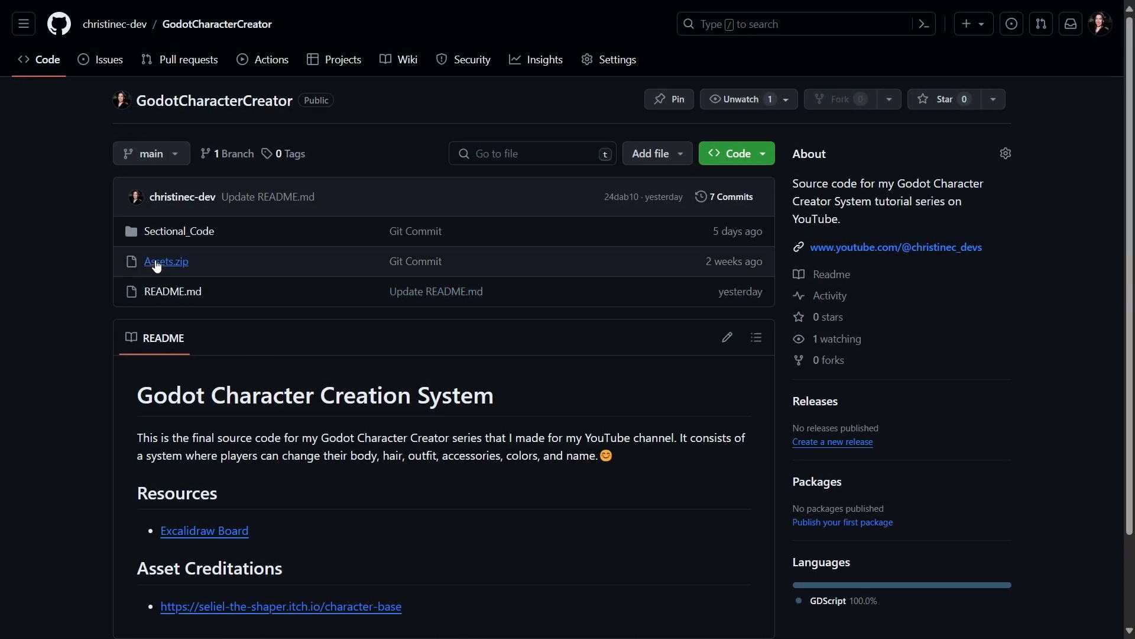
Download the raw Assets.zip and drag the extracted Assets folder into the project files.
left_click(156, 263)
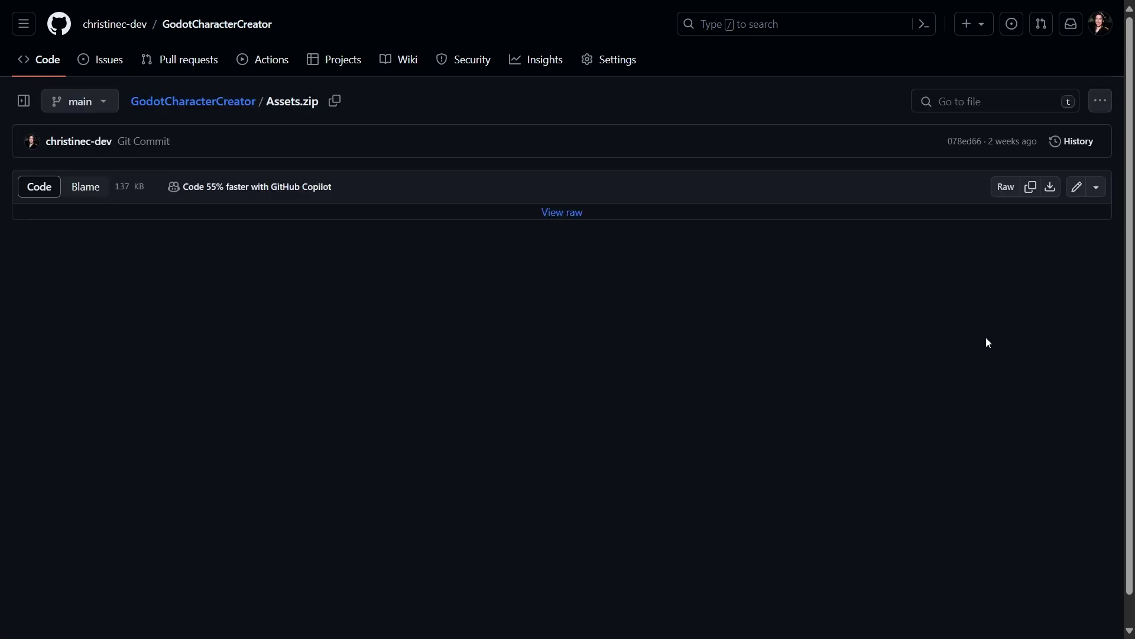
left_click(1052, 188)
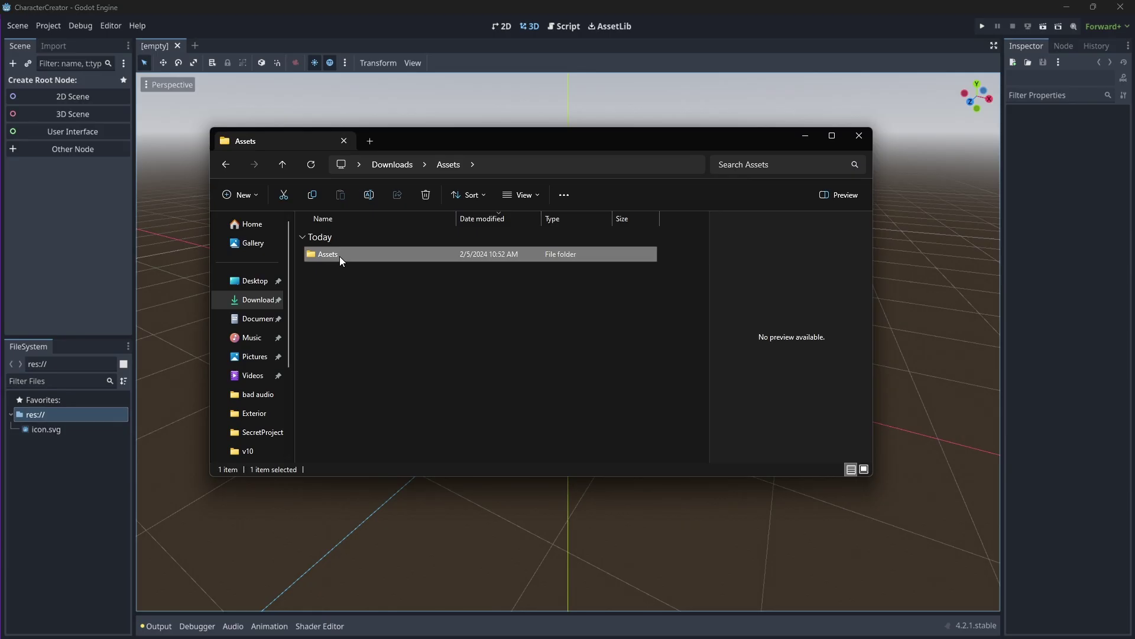
left_click_drag(339, 256, 64, 411)
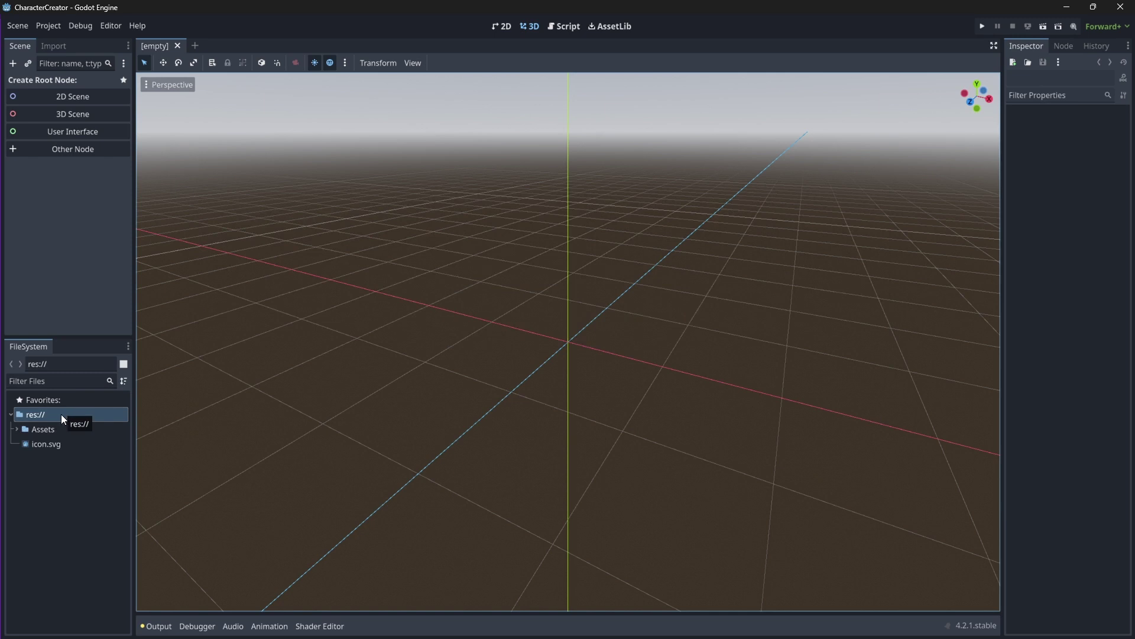
Create two new folders, Scenes and Scripts, in the FileSystem dock beside Assets.
left_click(16, 429)
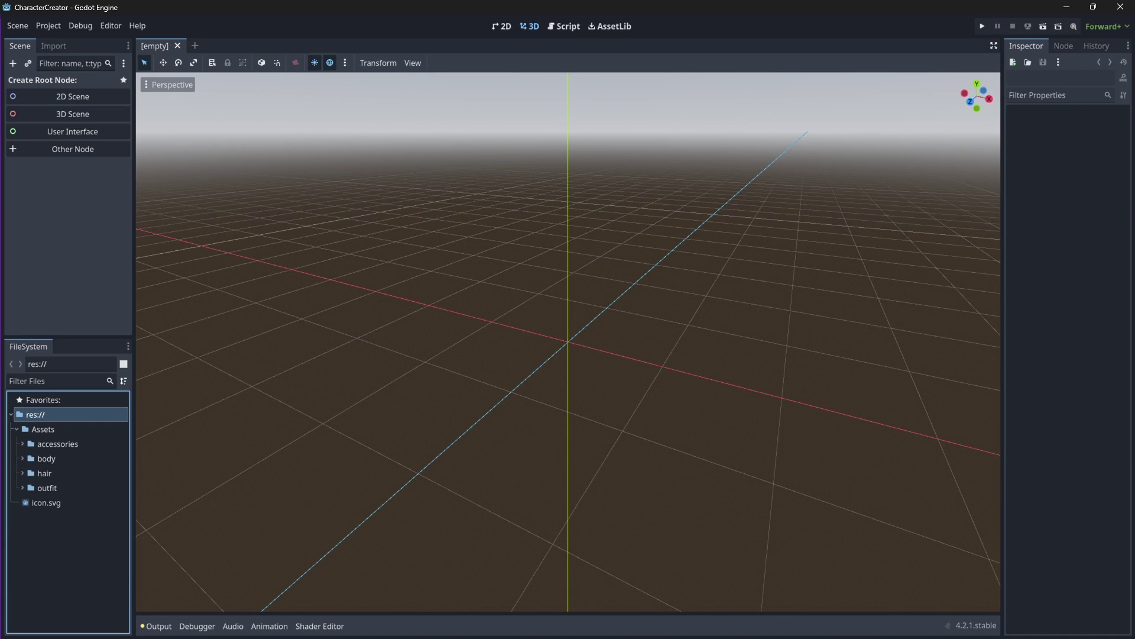
right_click(80, 557)
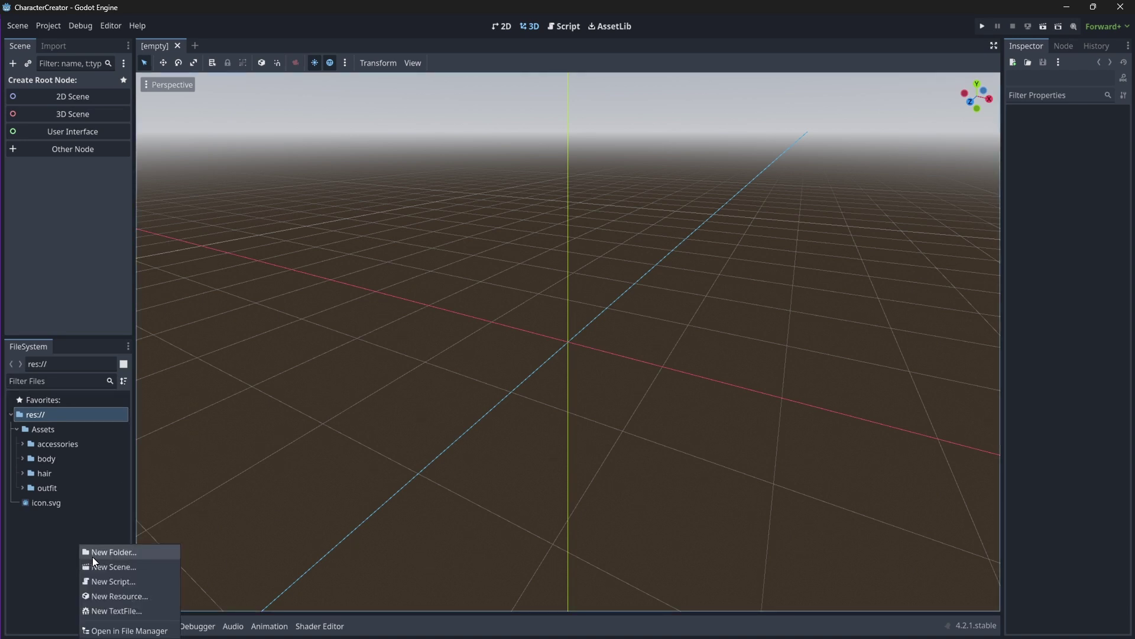
left_click(94, 556)
type("Sce")
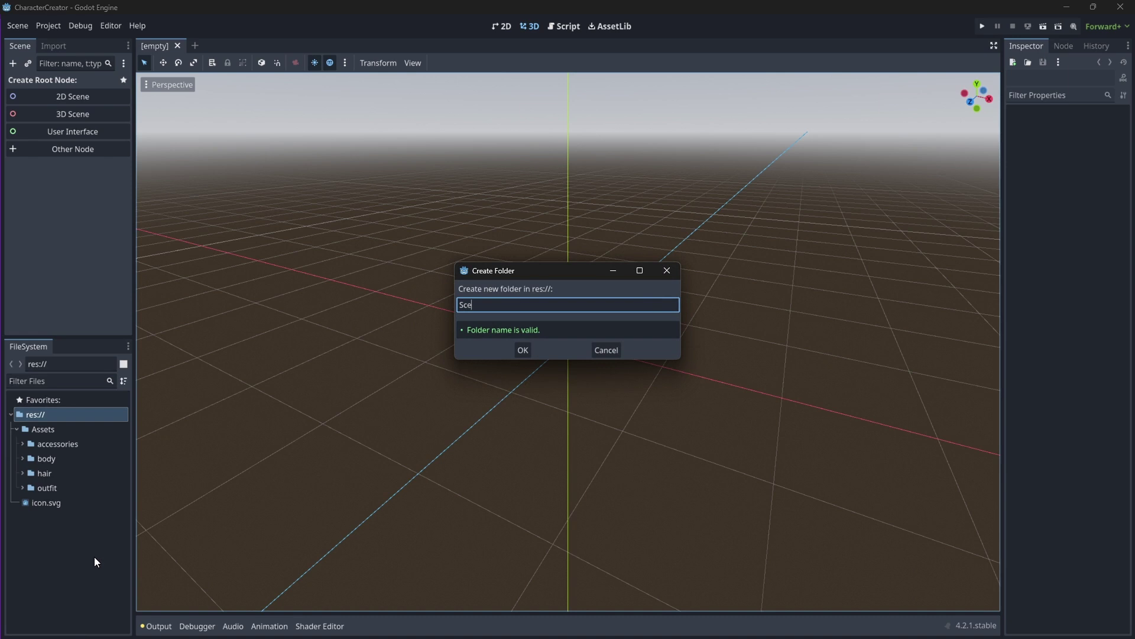
type("nes")
key("Return")
right_click(94, 558)
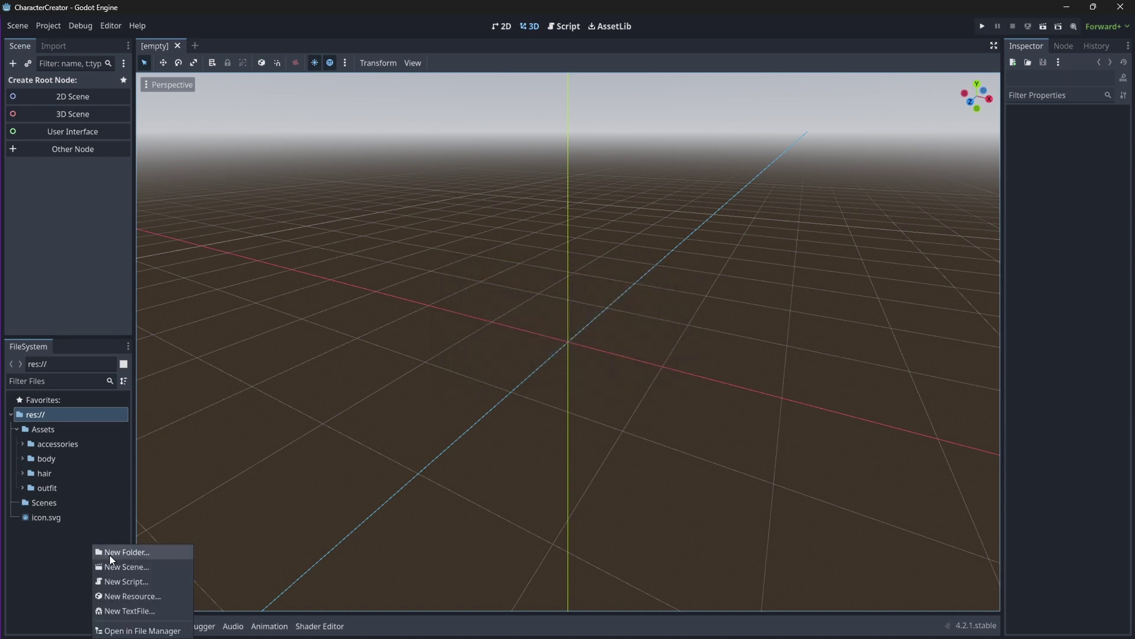
left_click(109, 554)
type("Scripts")
key("Return")
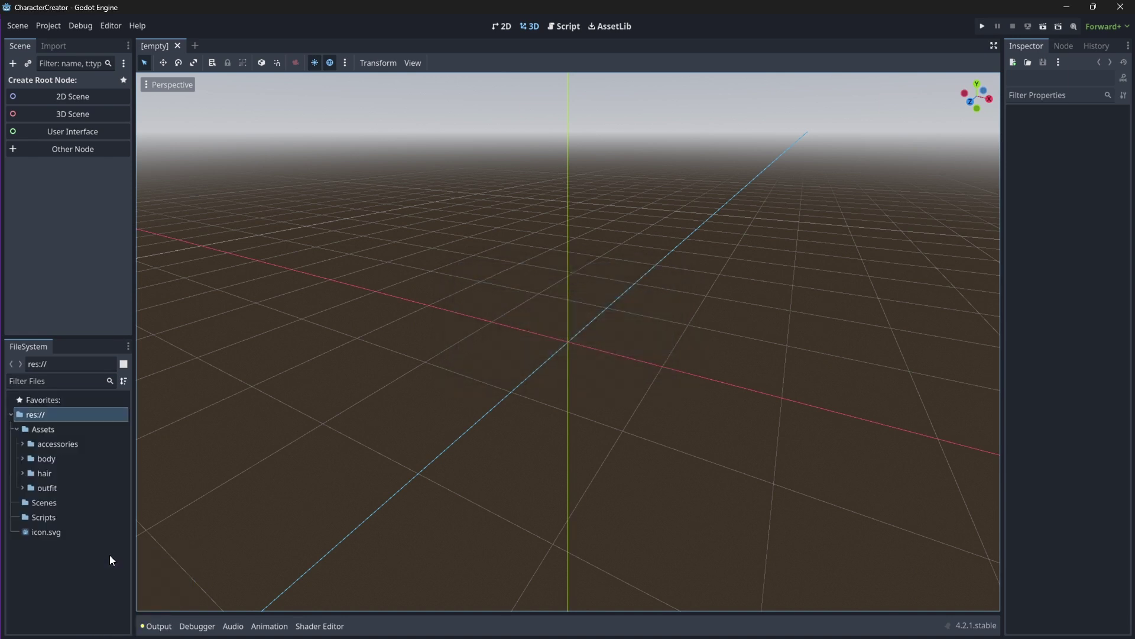
Delete icon.svg from the FileSystem dock and confirm its removal.
left_click(32, 471)
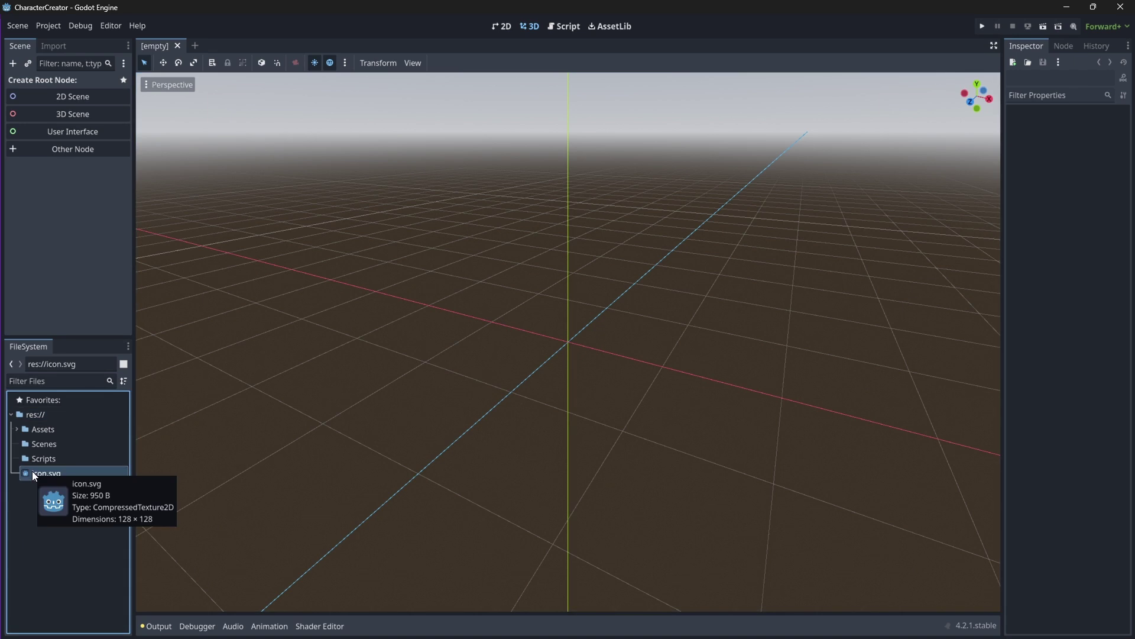
key("Delete")
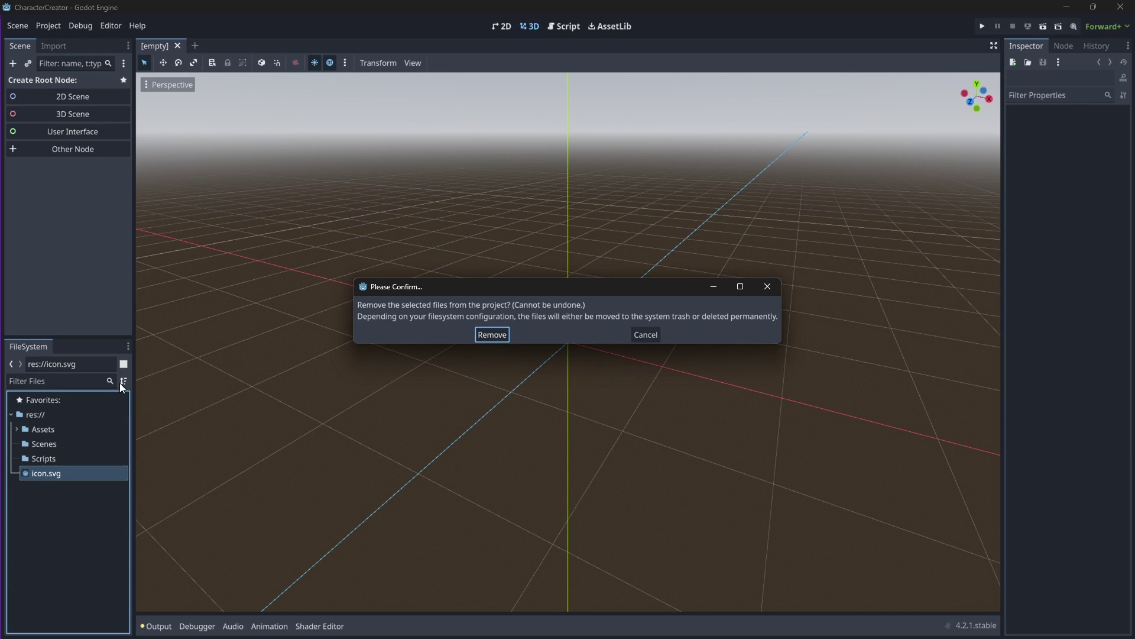
left_click(479, 334)
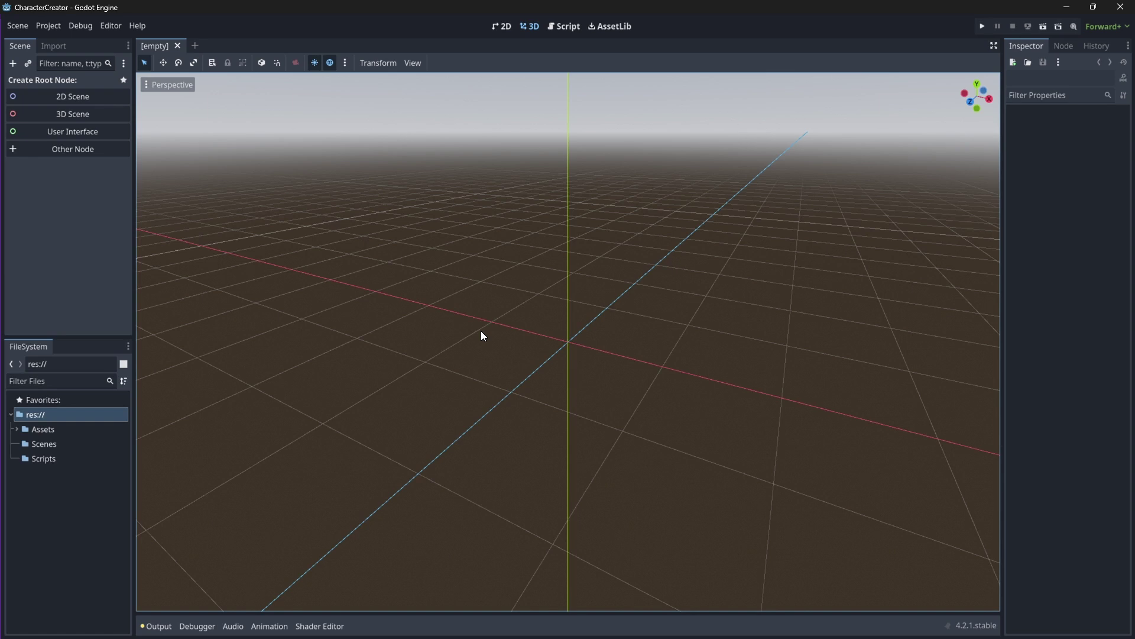
In the 2D workspace, create a Node2D root node and rename it Main.
key("ctrl+F1")
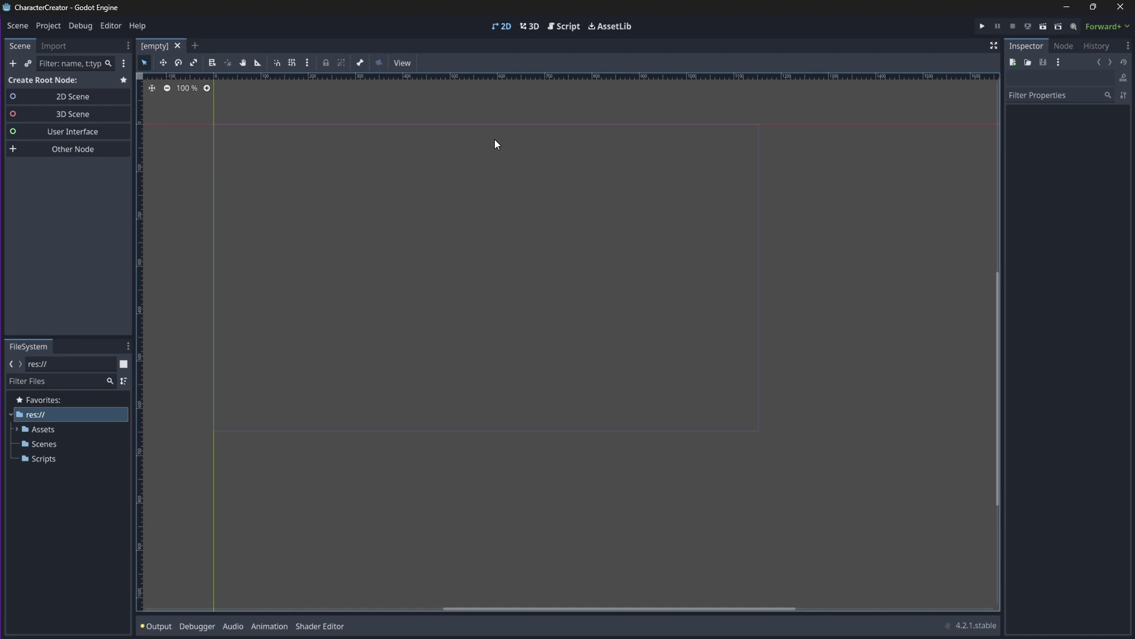
left_click(69, 92)
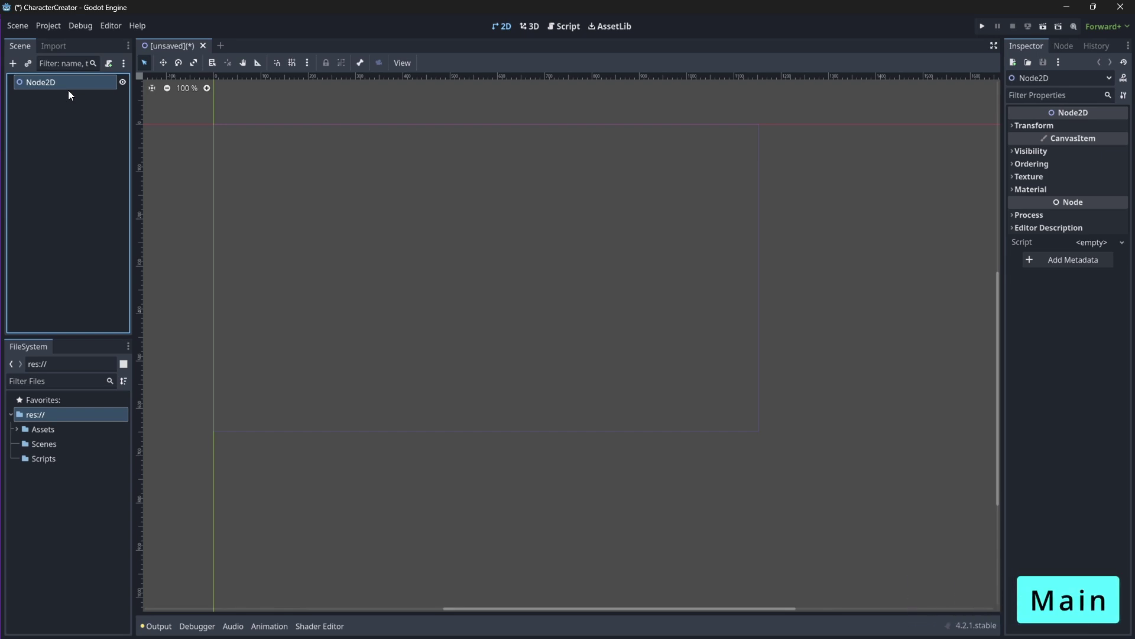
double_click(64, 81)
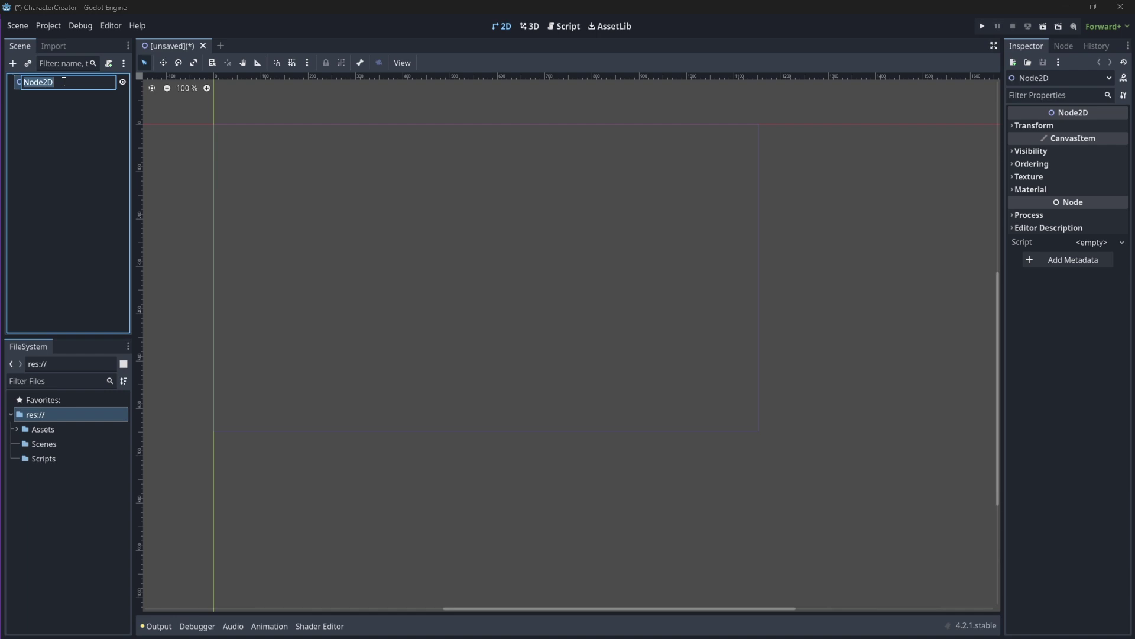
type("Main")
key("Return")
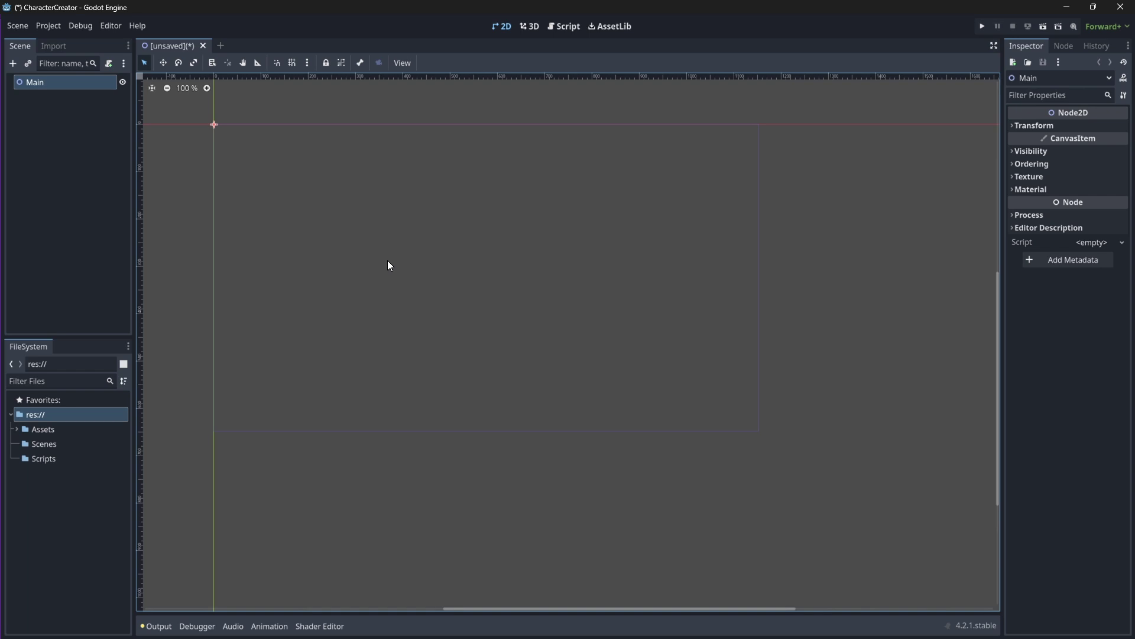
Save the scene into the Scenes folder, capitalizing the proposed main.tscn to Main.tscn.
key("ctrl+s")
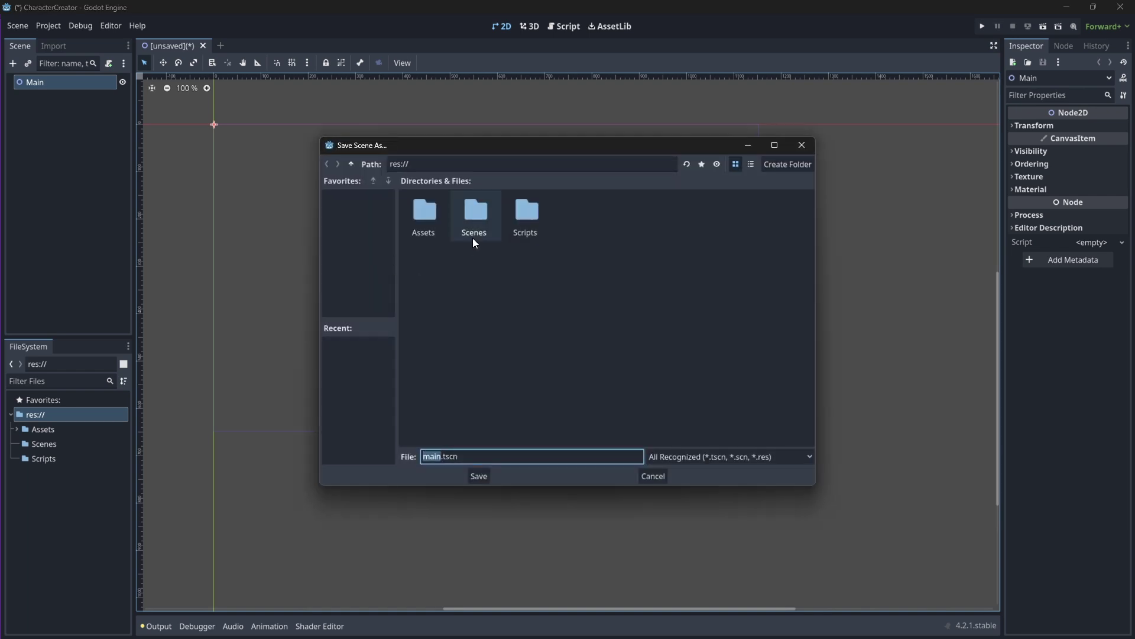
left_click(473, 237)
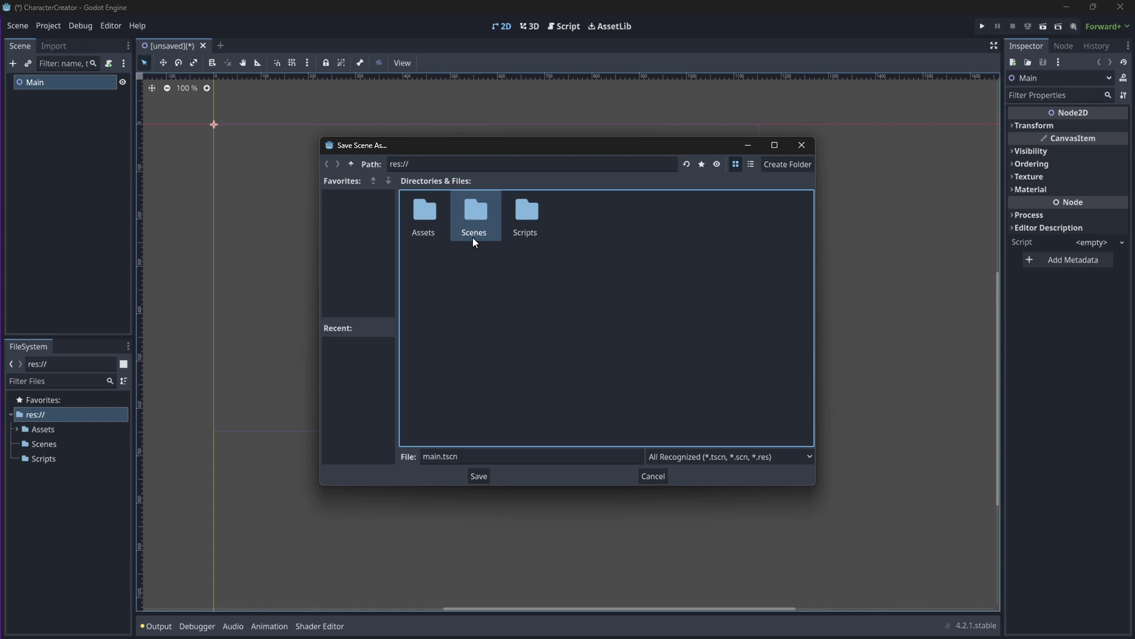
double_click(472, 237)
left_click(429, 457)
key("BackSpace")
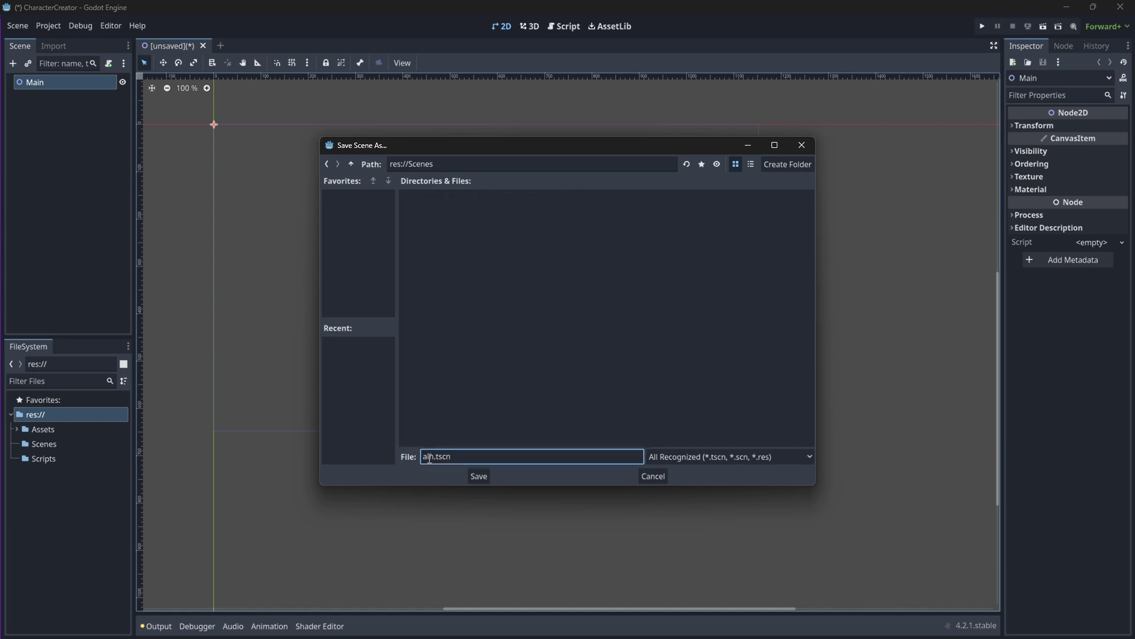
type("M")
left_click(485, 476)
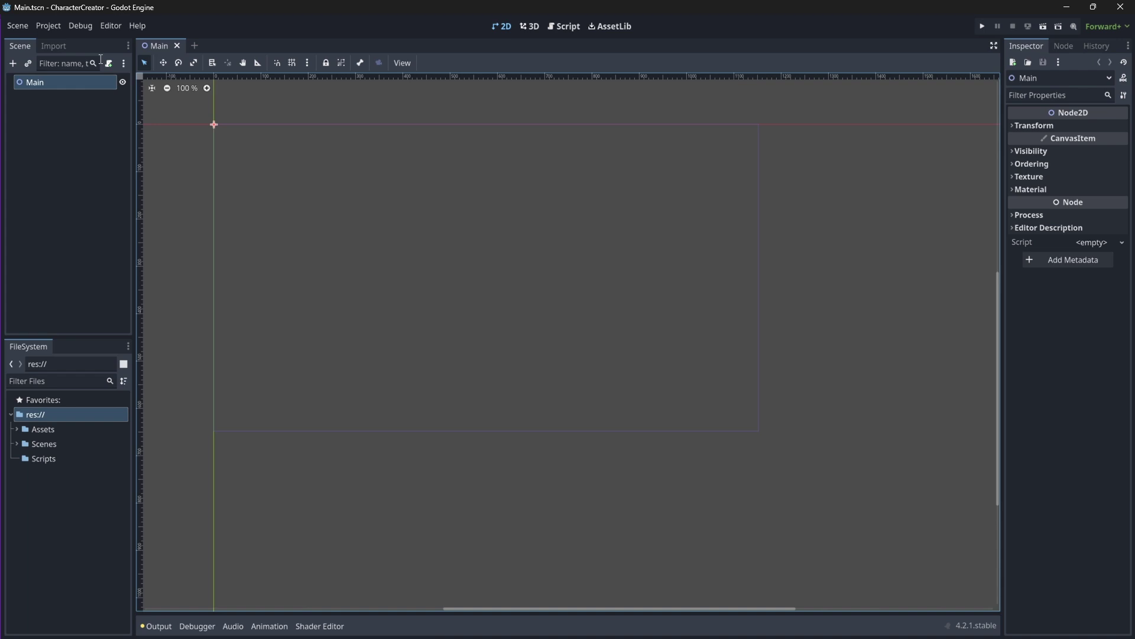
In maximized Project Settings, change Rendering > Textures Default Texture Filter to Nearest.
left_click(55, 30)
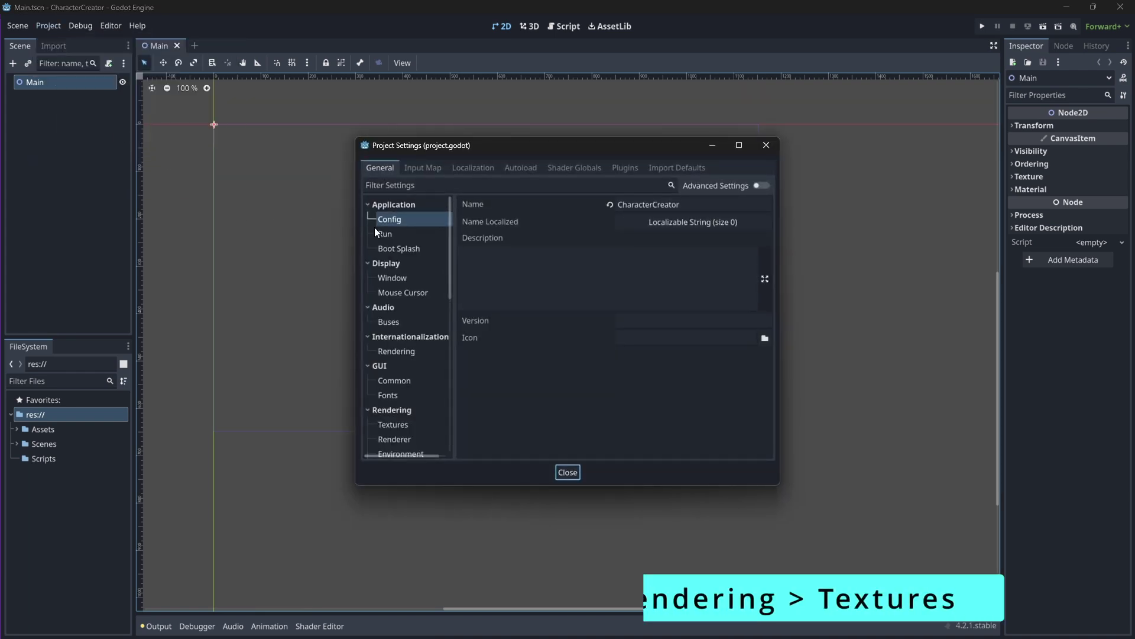
left_click(737, 146)
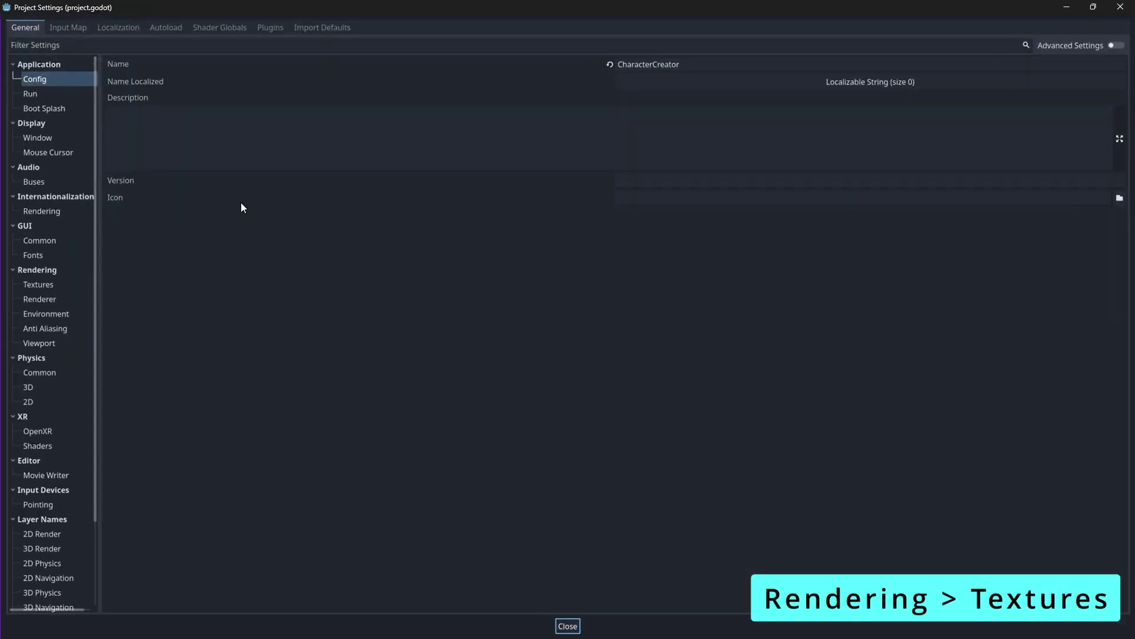
left_click(45, 291)
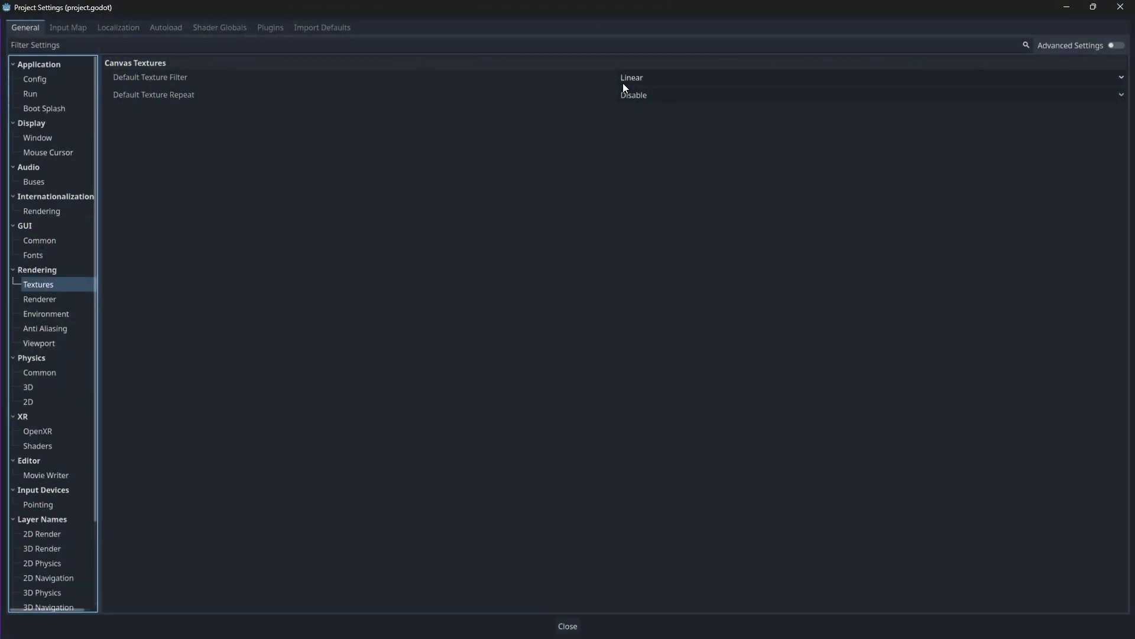
left_click(641, 80)
left_click(652, 94)
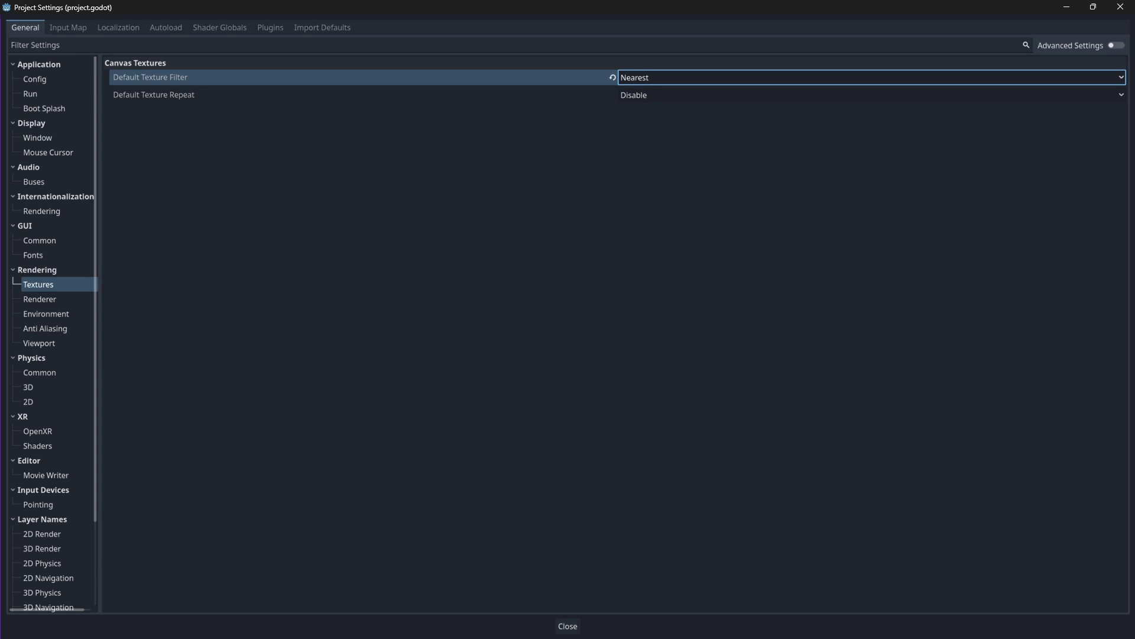
Under Display > Window, change Stretch Mode from disabled to canvas_items.
left_click(46, 133)
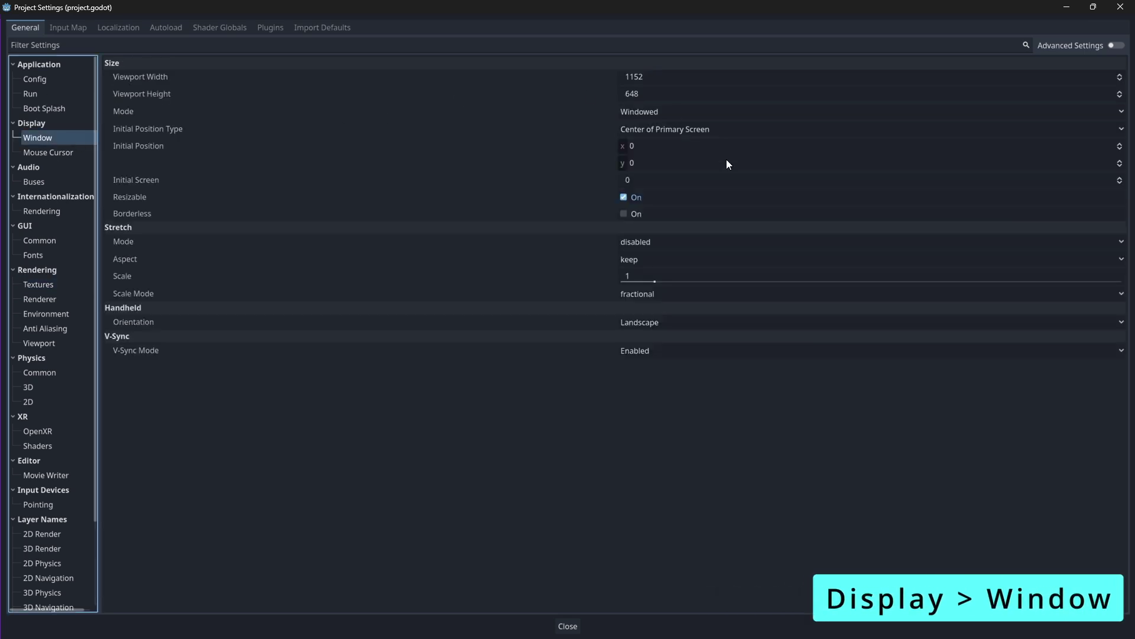
left_click(665, 242)
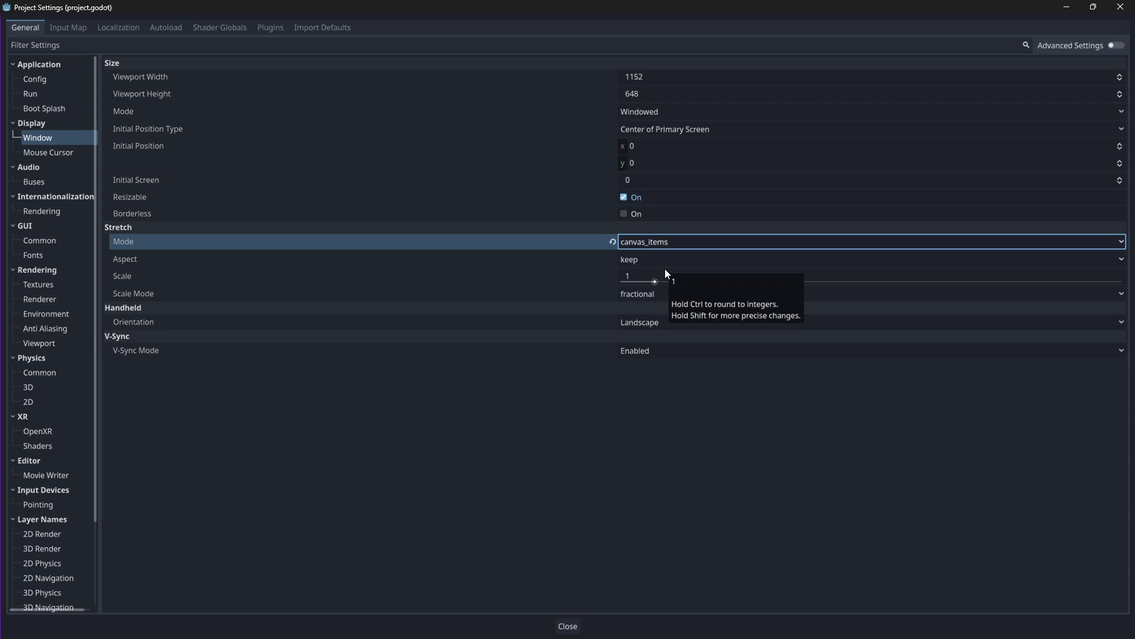